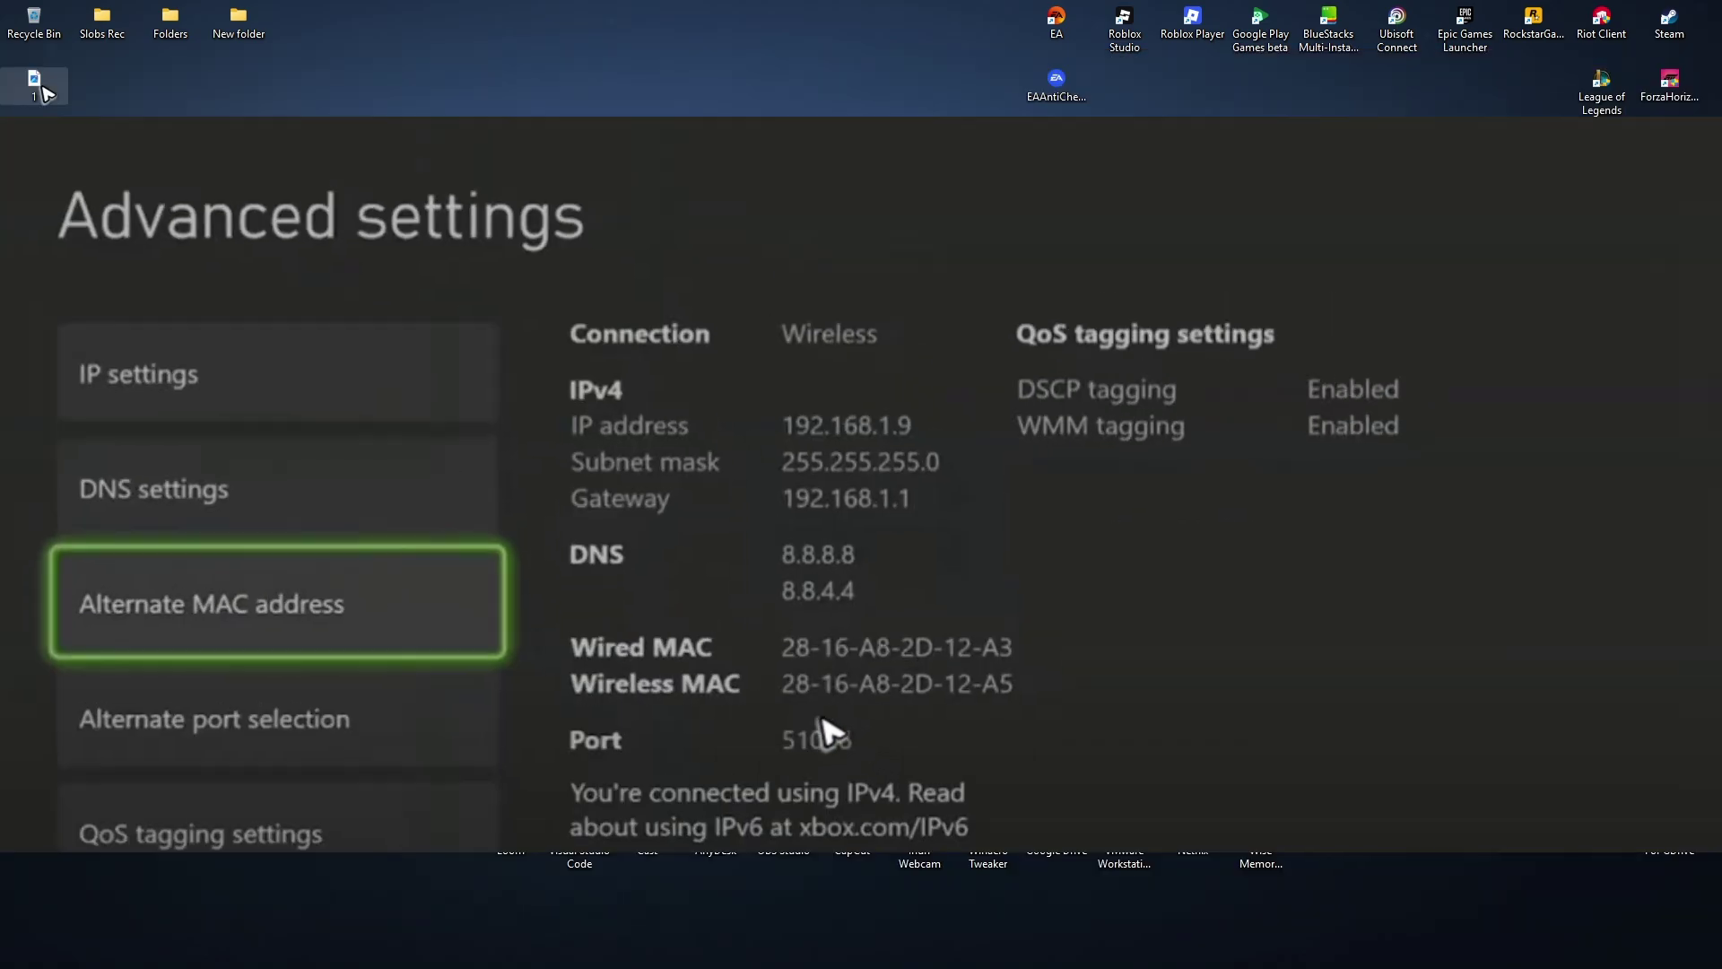
Open the Alternate Wireless MAC address page from Xbox Advanced settings.
{"action": "left_click", "coordinate": [330, 632]}
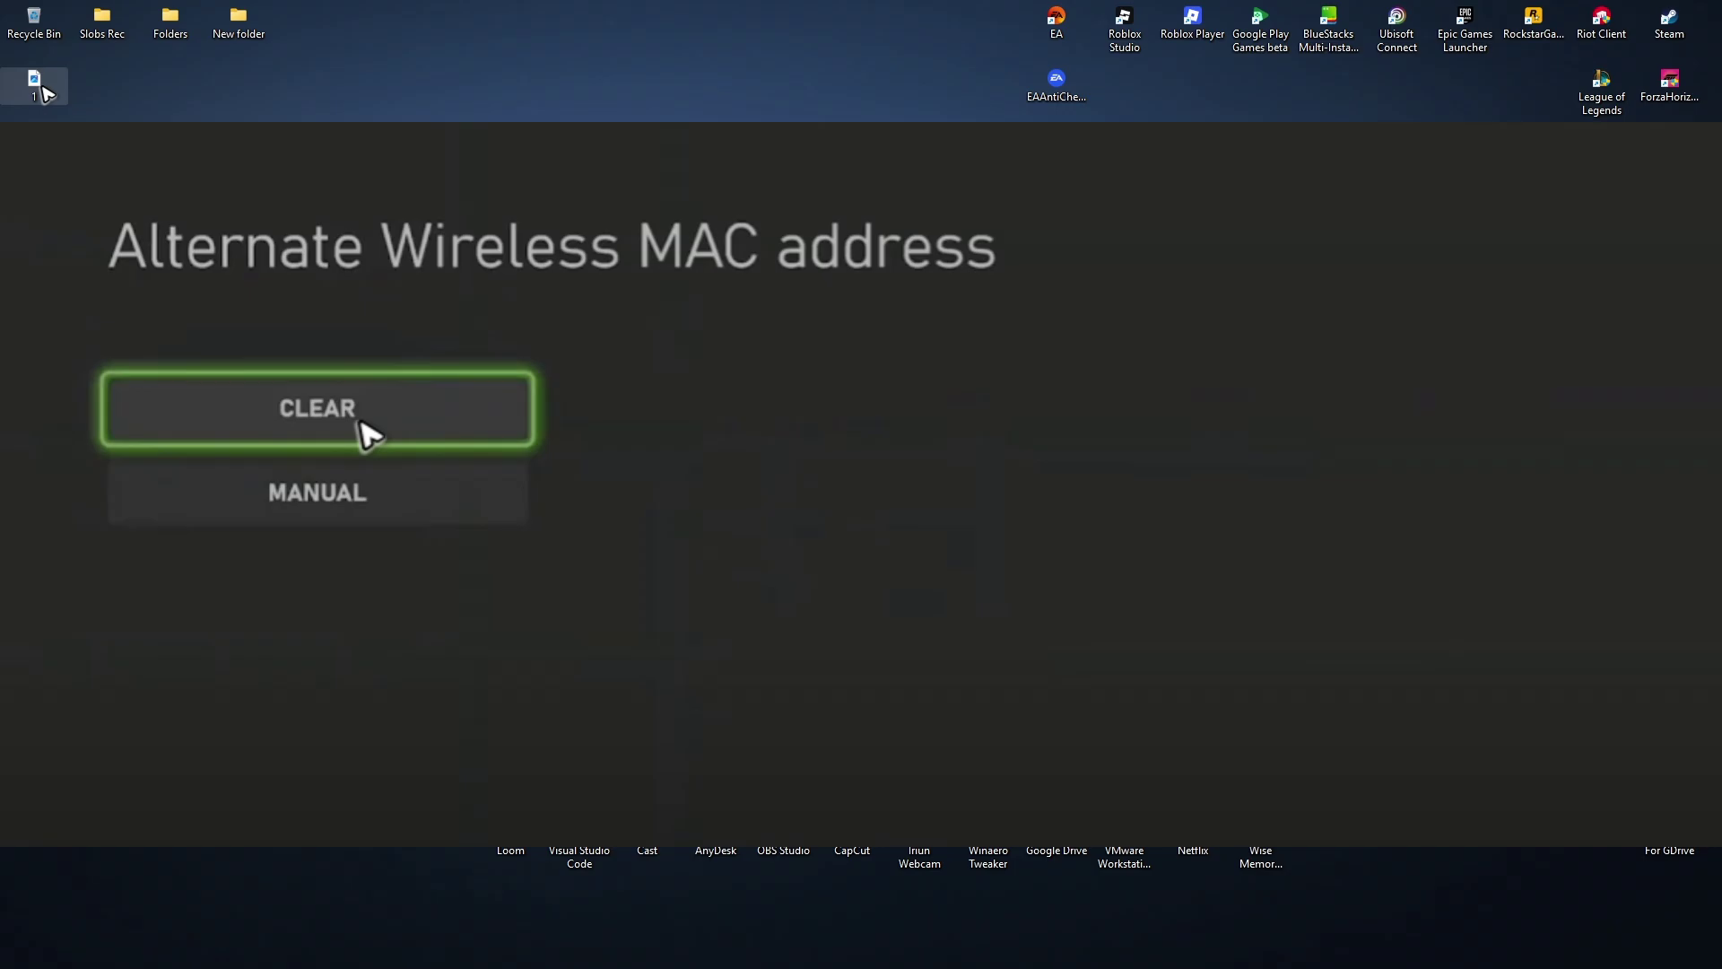
Clear the Xbox alternate wireless MAC address.
{"action": "left_click", "coordinate": [363, 430]}
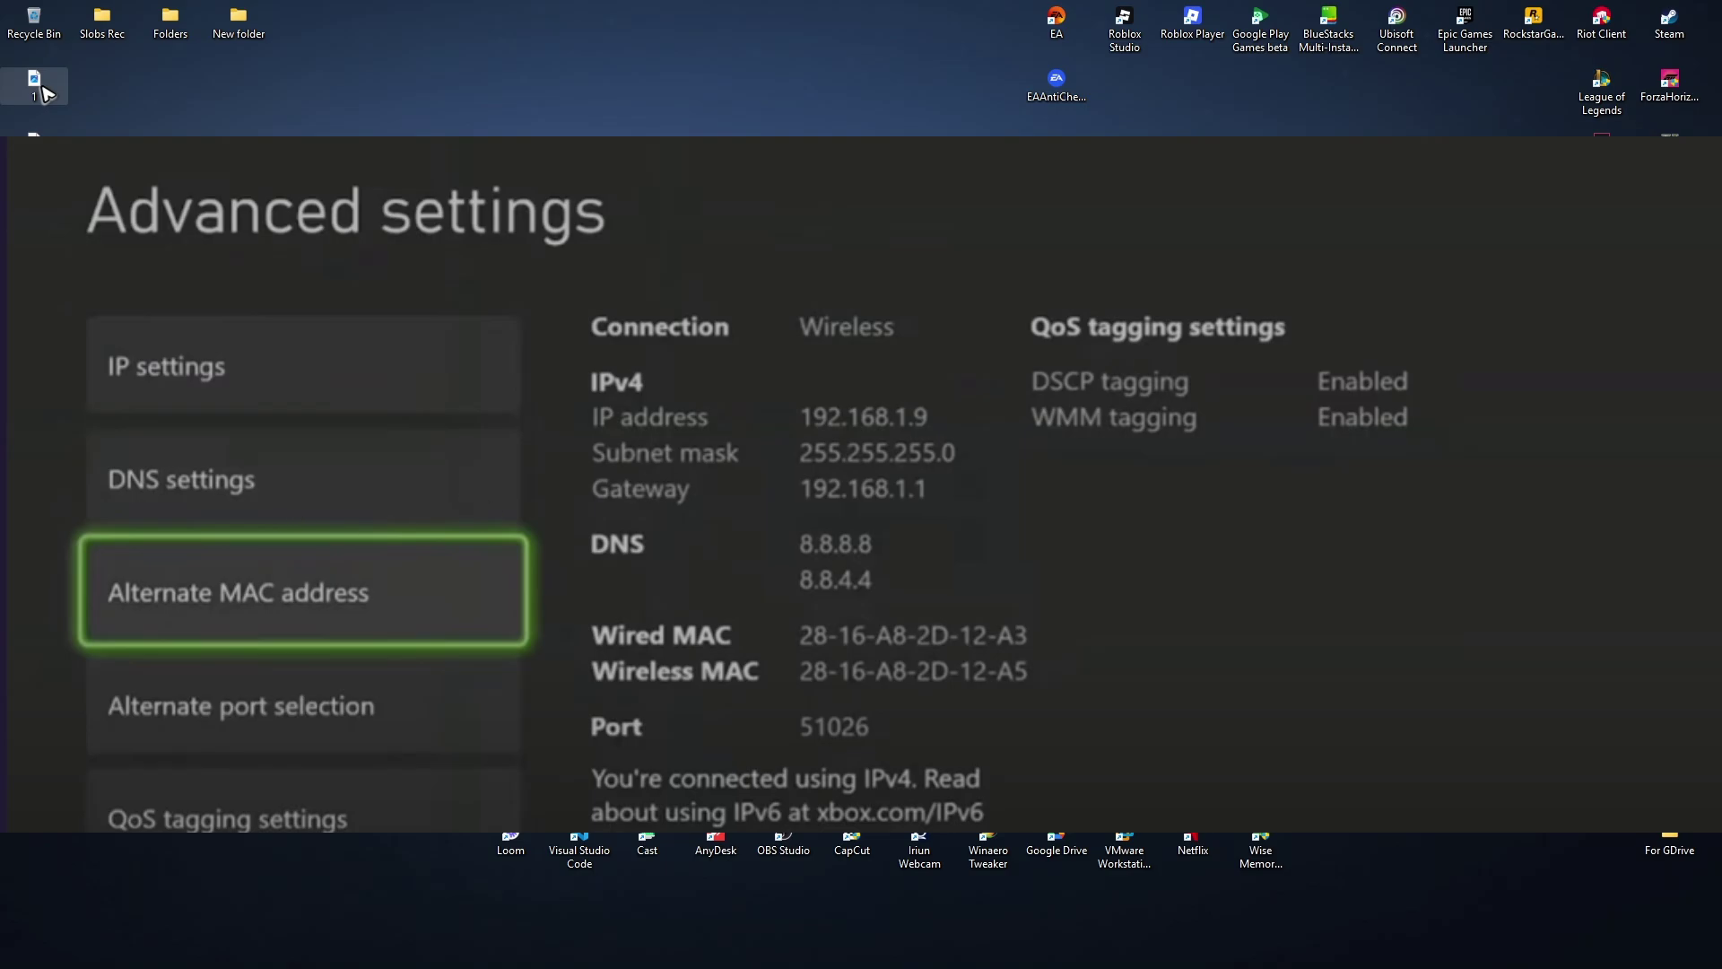
Close Xbox Settings and launch Control Panel by searching Windows for 'control'.
{"action": "key", "text": "alt+F4"}
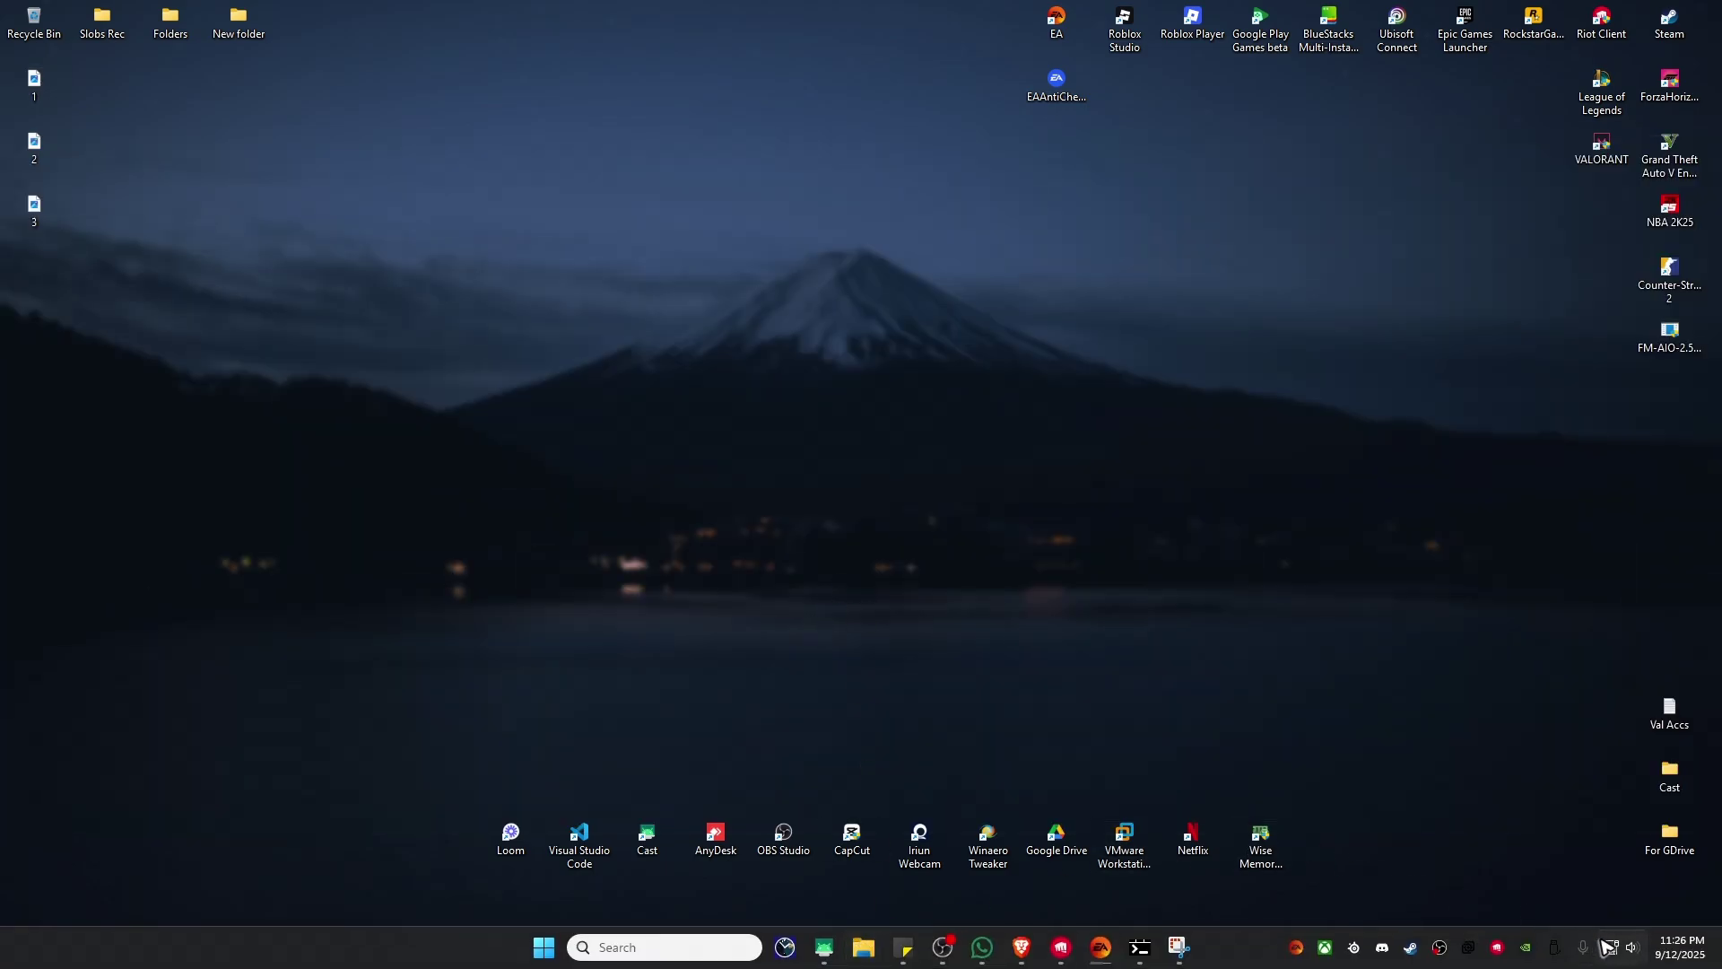
{"action": "left_click", "coordinate": [652, 949]}
{"action": "type", "text": "control"}
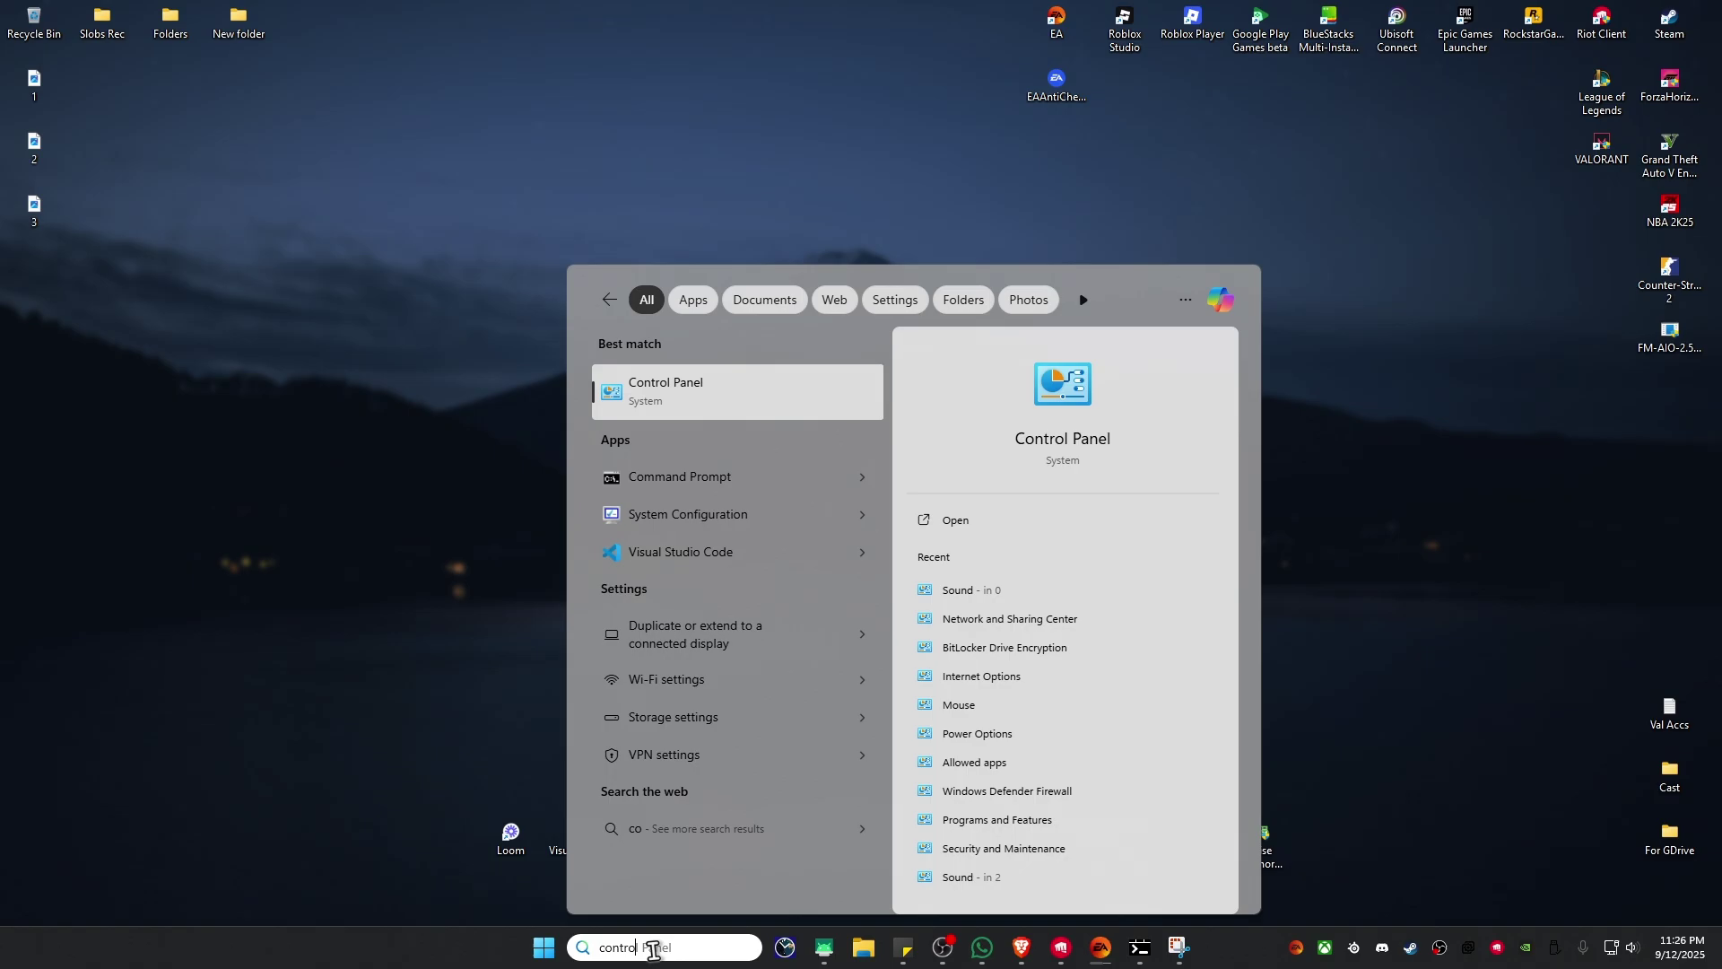
{"action": "key", "text": "Return"}
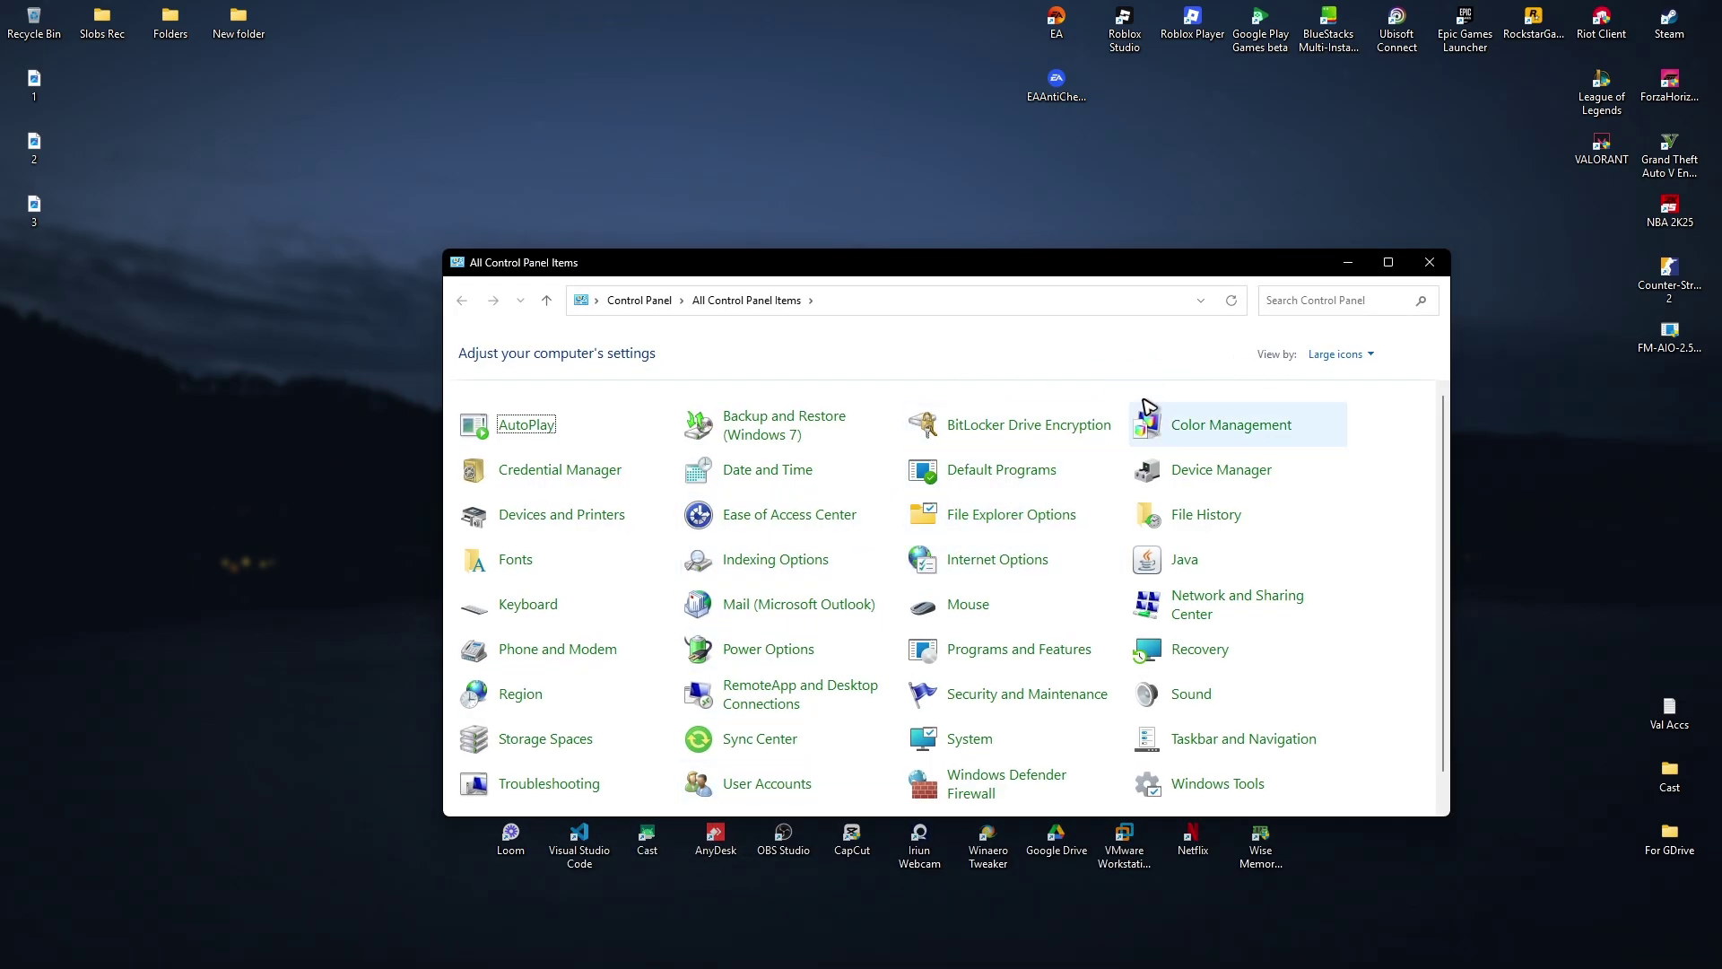
Open Network and Sharing Center from the Control Panel items.
{"action": "left_click", "coordinate": [1356, 354]}
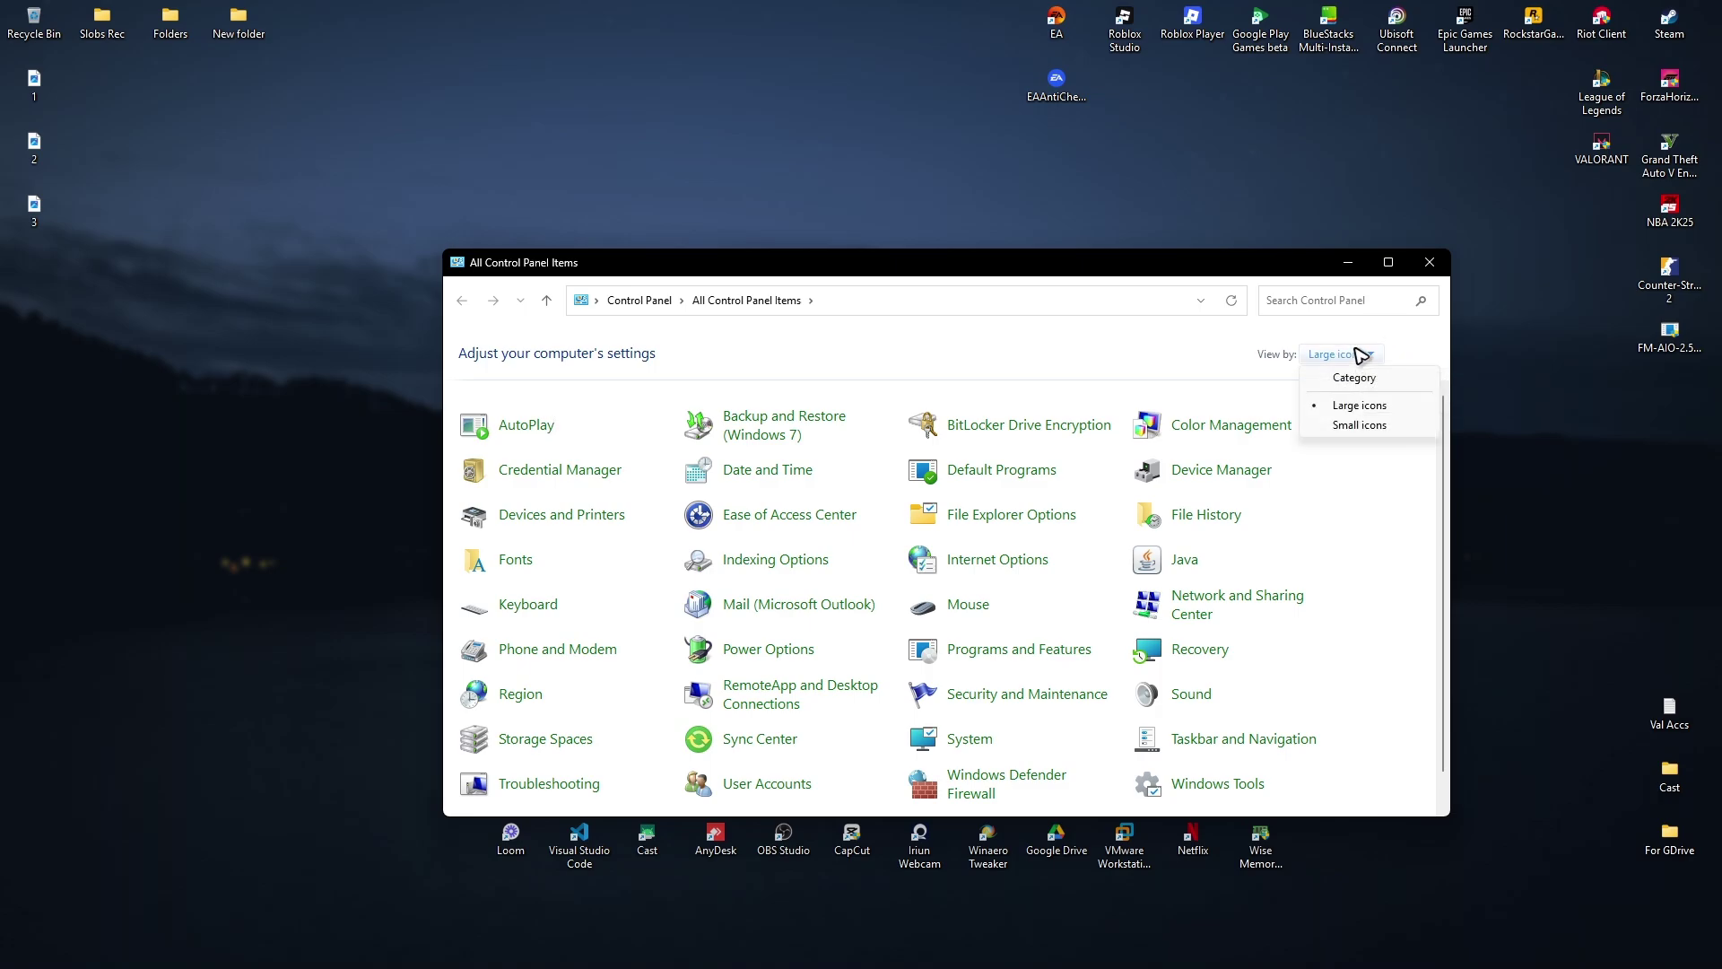
{"action": "left_click", "coordinate": [1363, 407]}
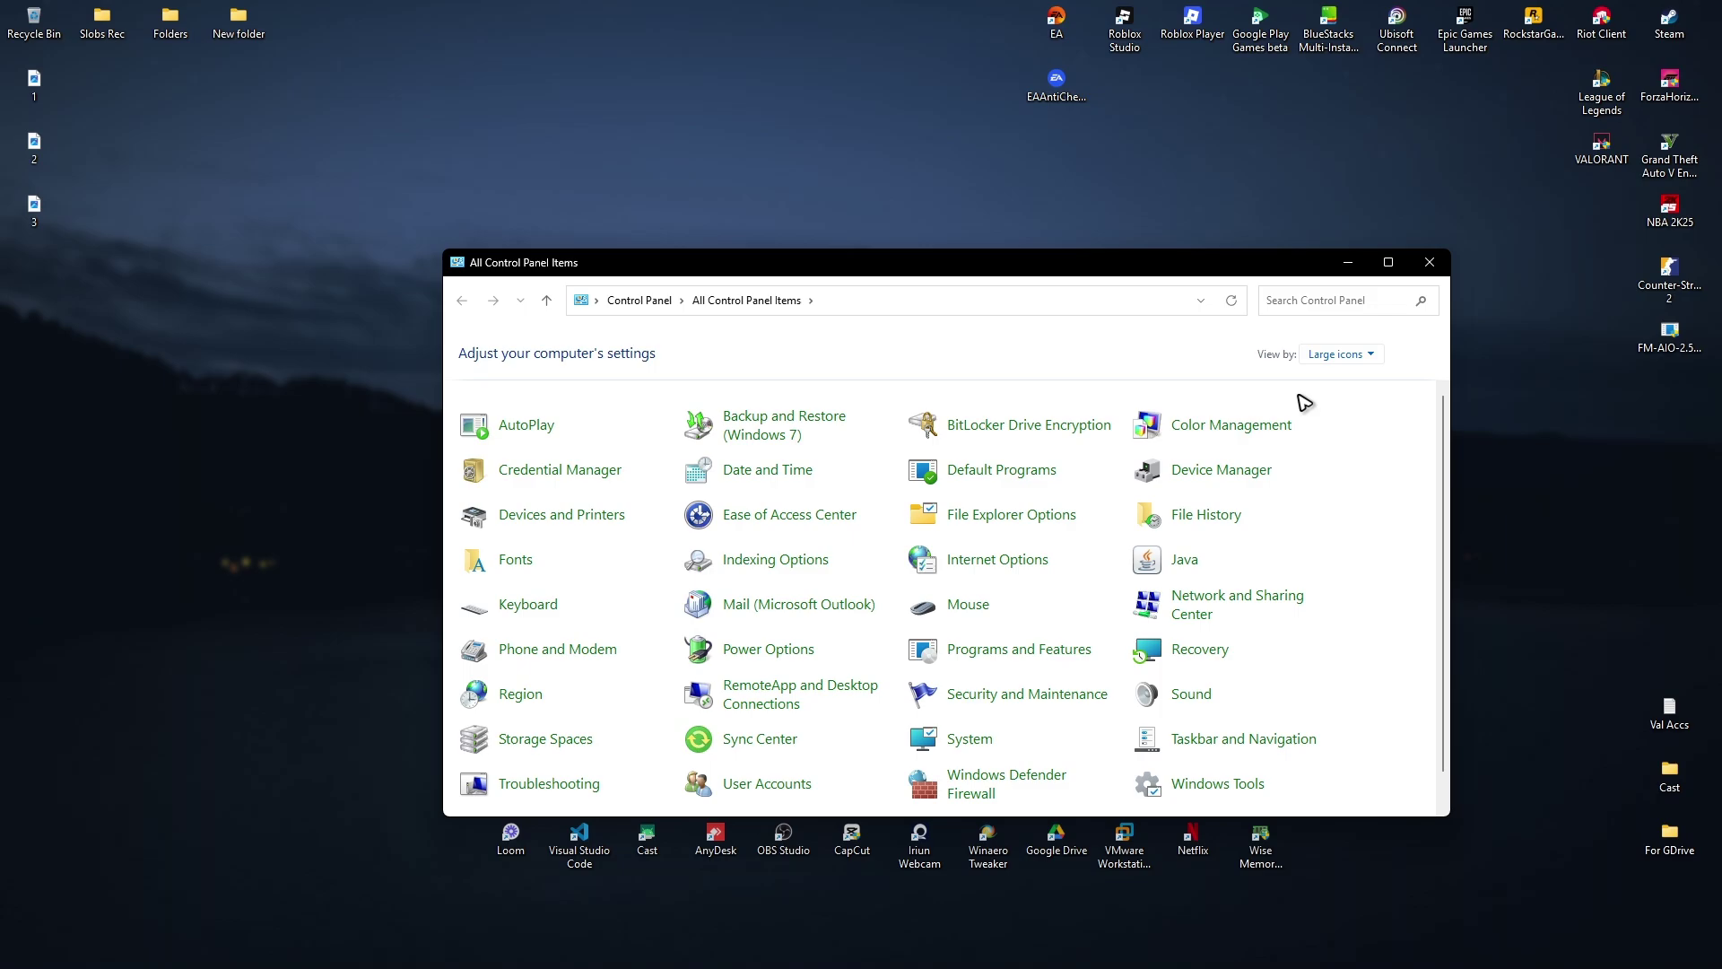
{"action": "left_click", "coordinate": [1239, 609]}
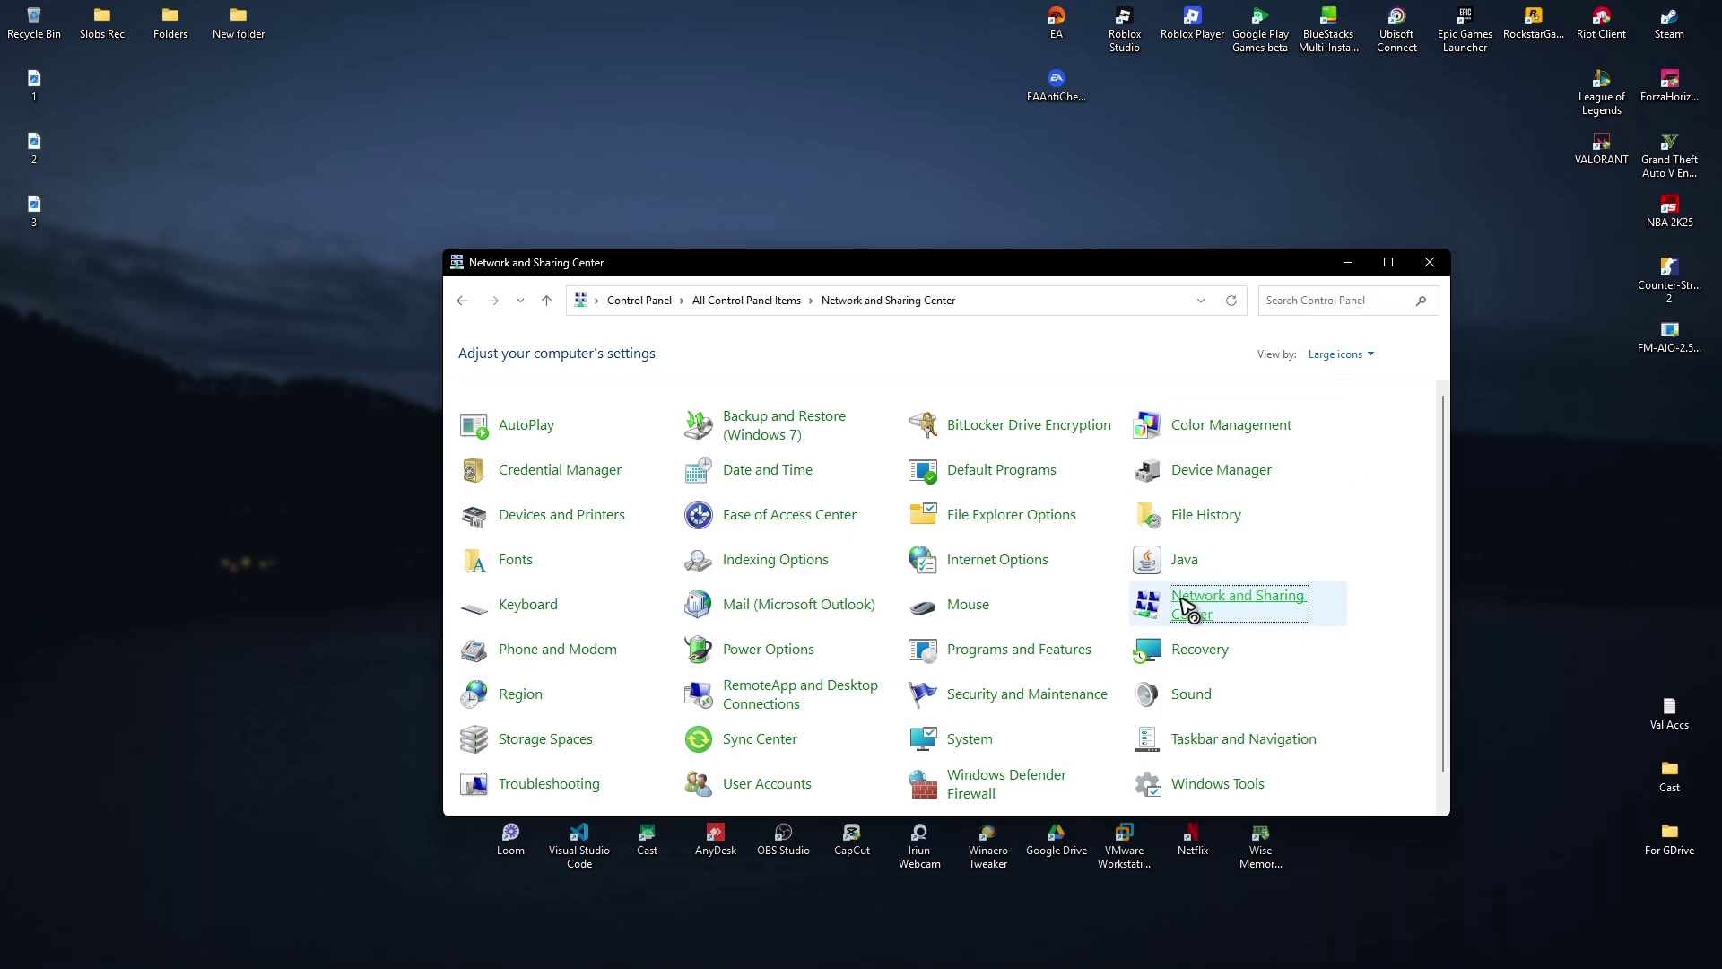
Open the Ethernet adapter's Internet Protocol Version 4 (TCP/IPv4) properties.
{"action": "left_click", "coordinate": [529, 383]}
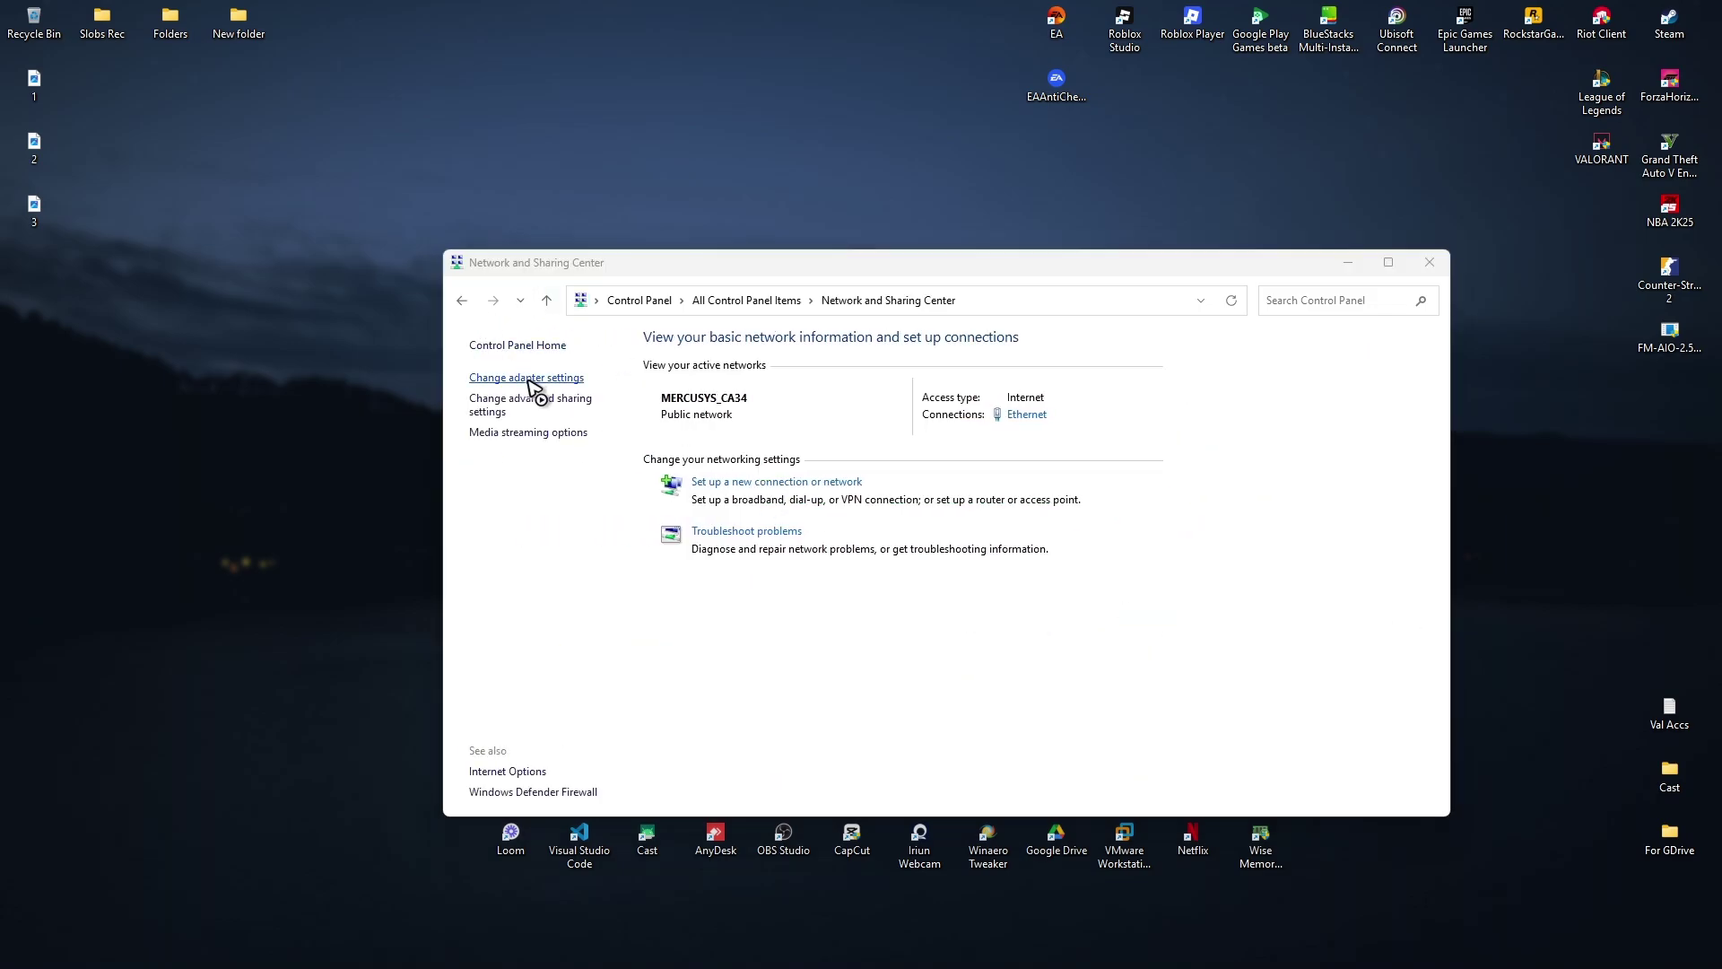
{"action": "left_click", "coordinate": [599, 410]}
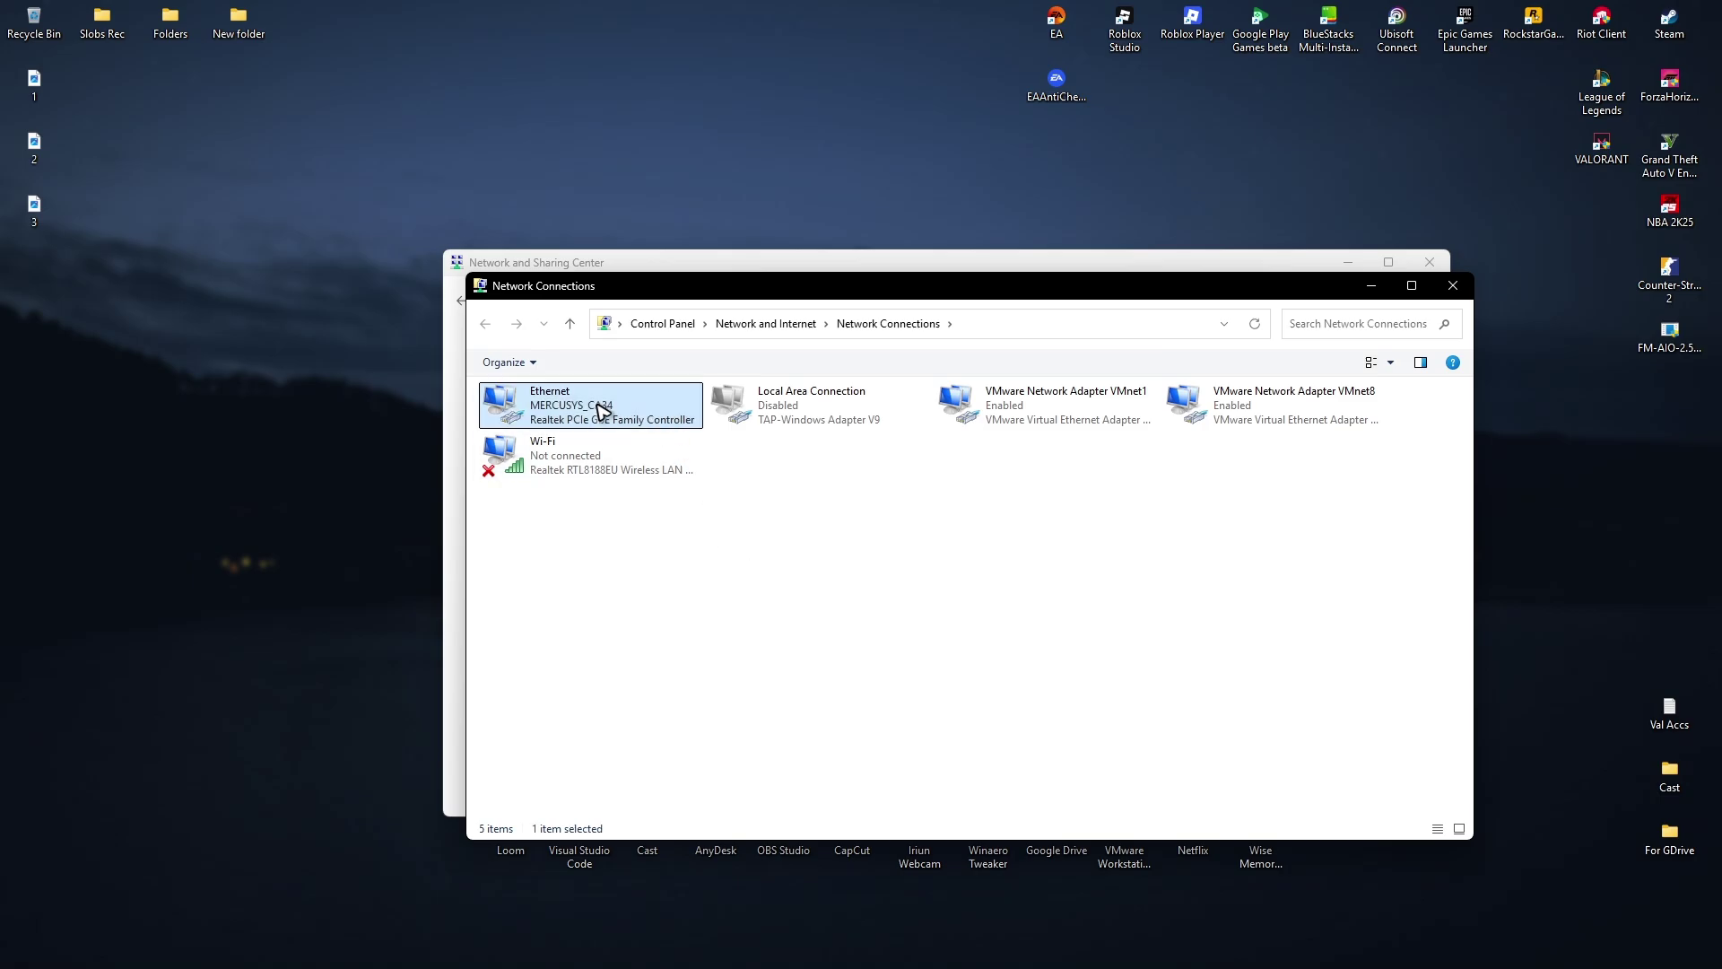
{"action": "double_click", "coordinate": [599, 411]}
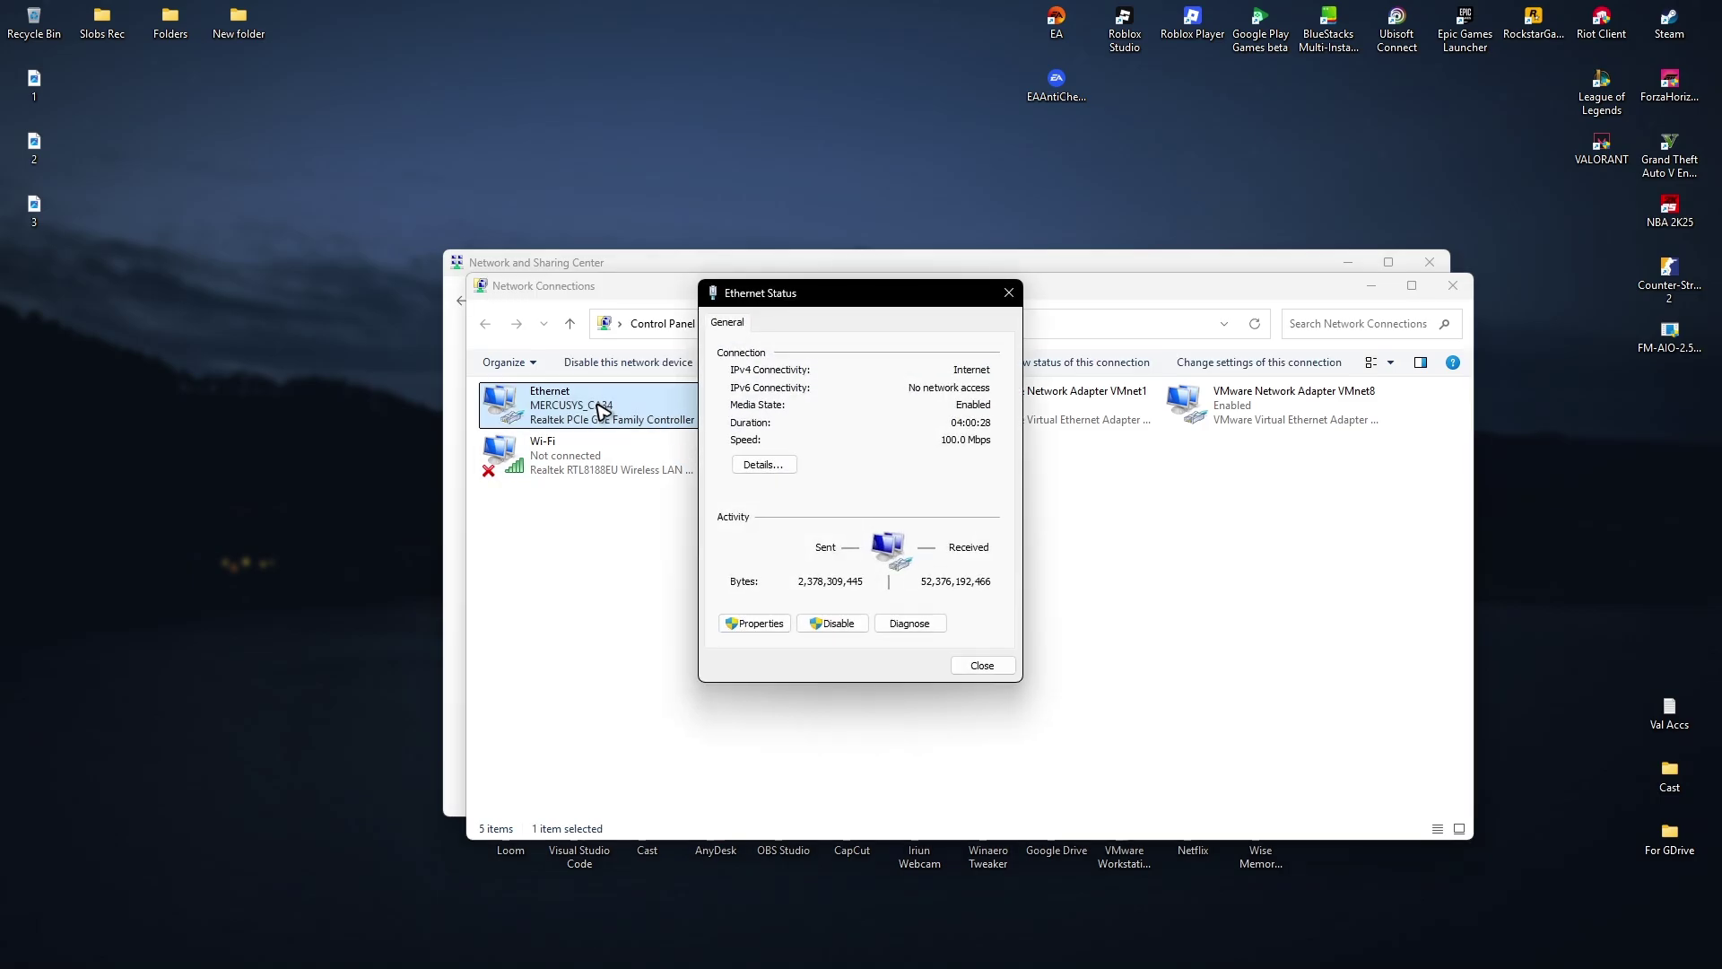
{"action": "left_click", "coordinate": [768, 623]}
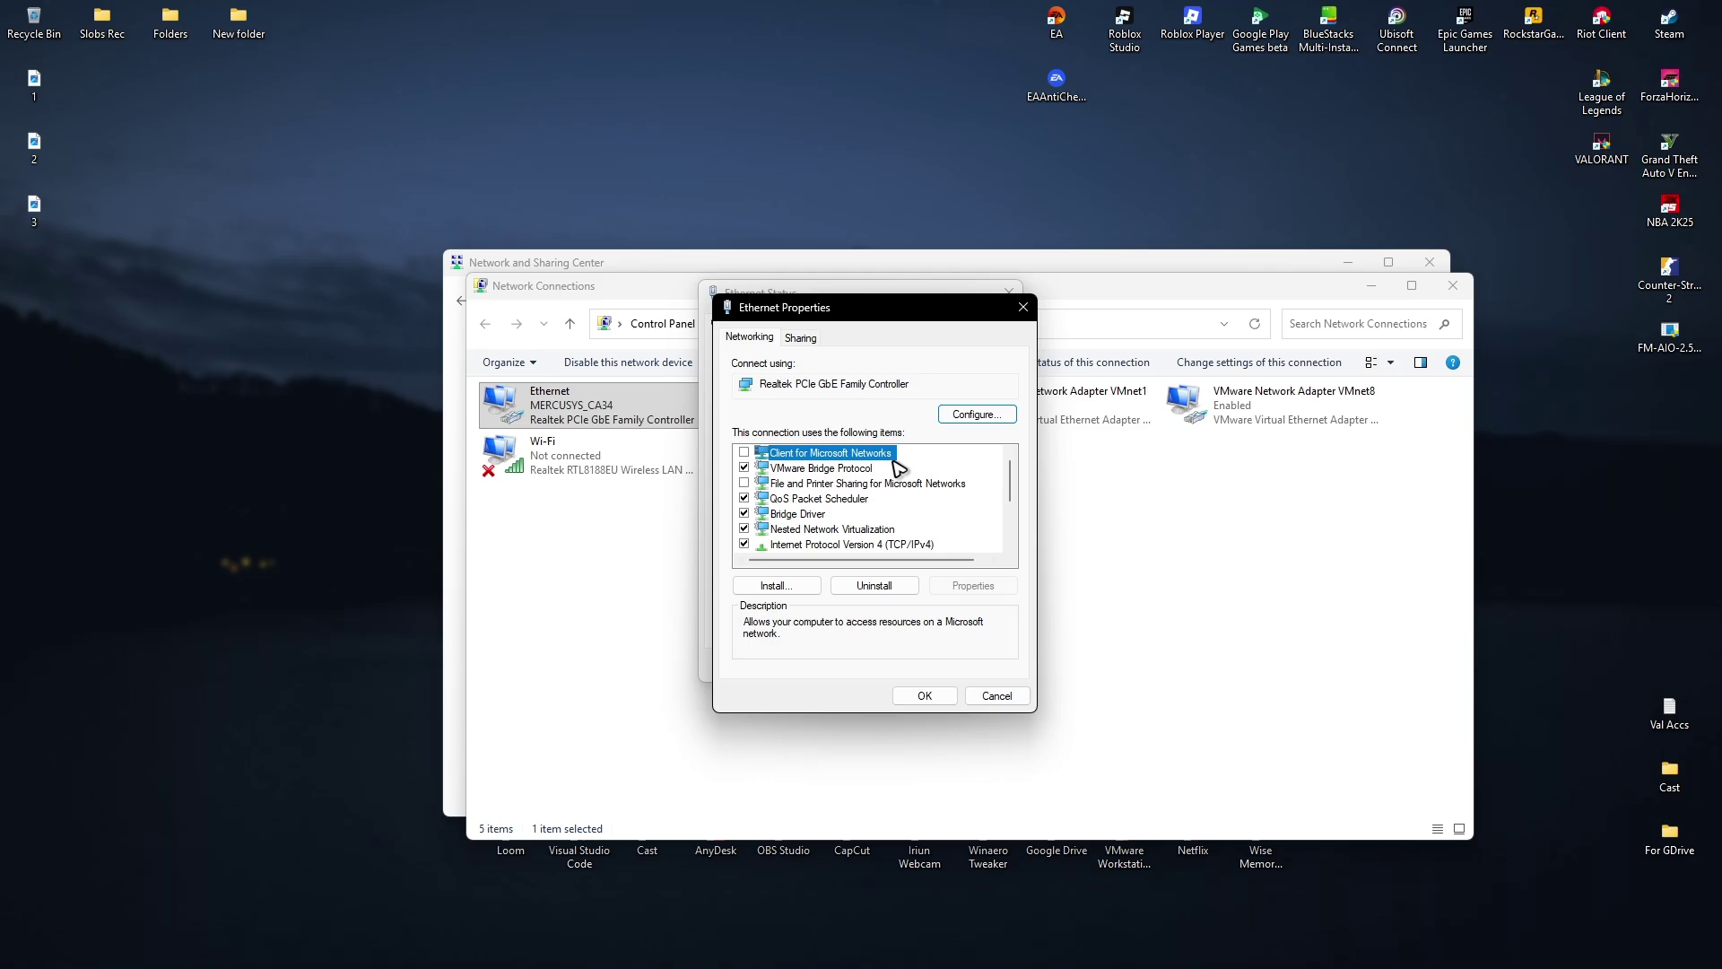
{"action": "left_click", "coordinate": [863, 545]}
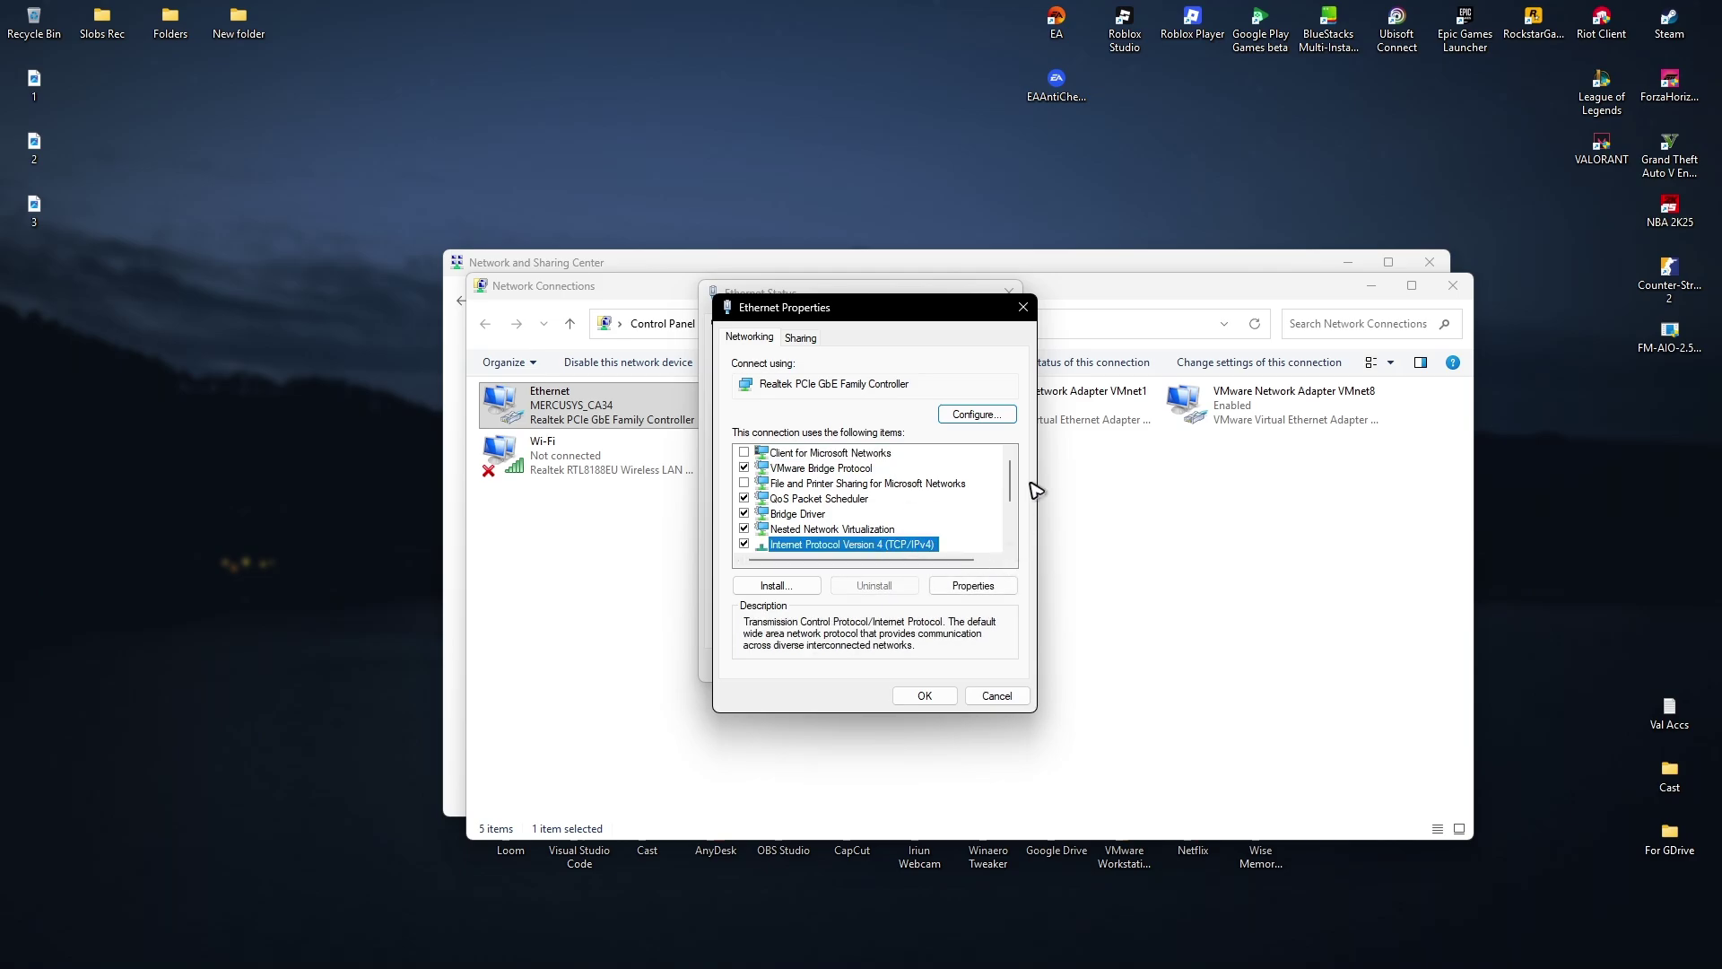
{"action": "left_click", "coordinate": [974, 588]}
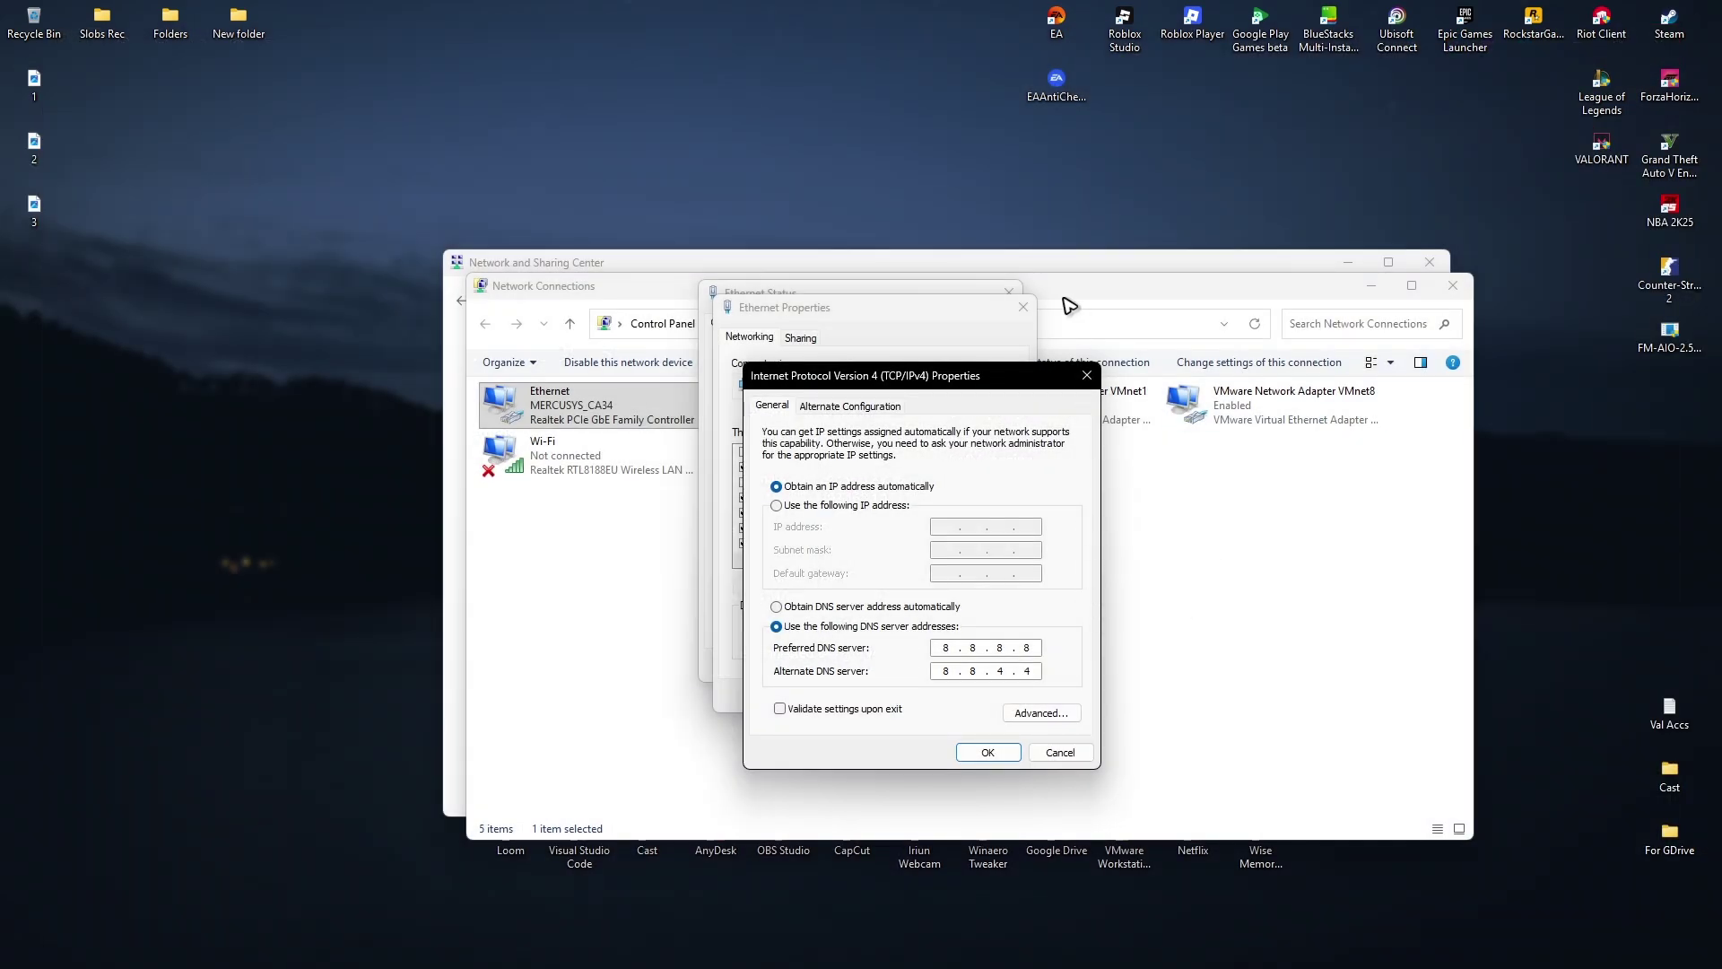
Save DNS servers 8.8.8.8 and 8.8.4.4, then close the IPv4, Ethernet and Control Panel windows.
{"action": "left_click", "coordinate": [990, 754]}
{"action": "left_click", "coordinate": [924, 691]}
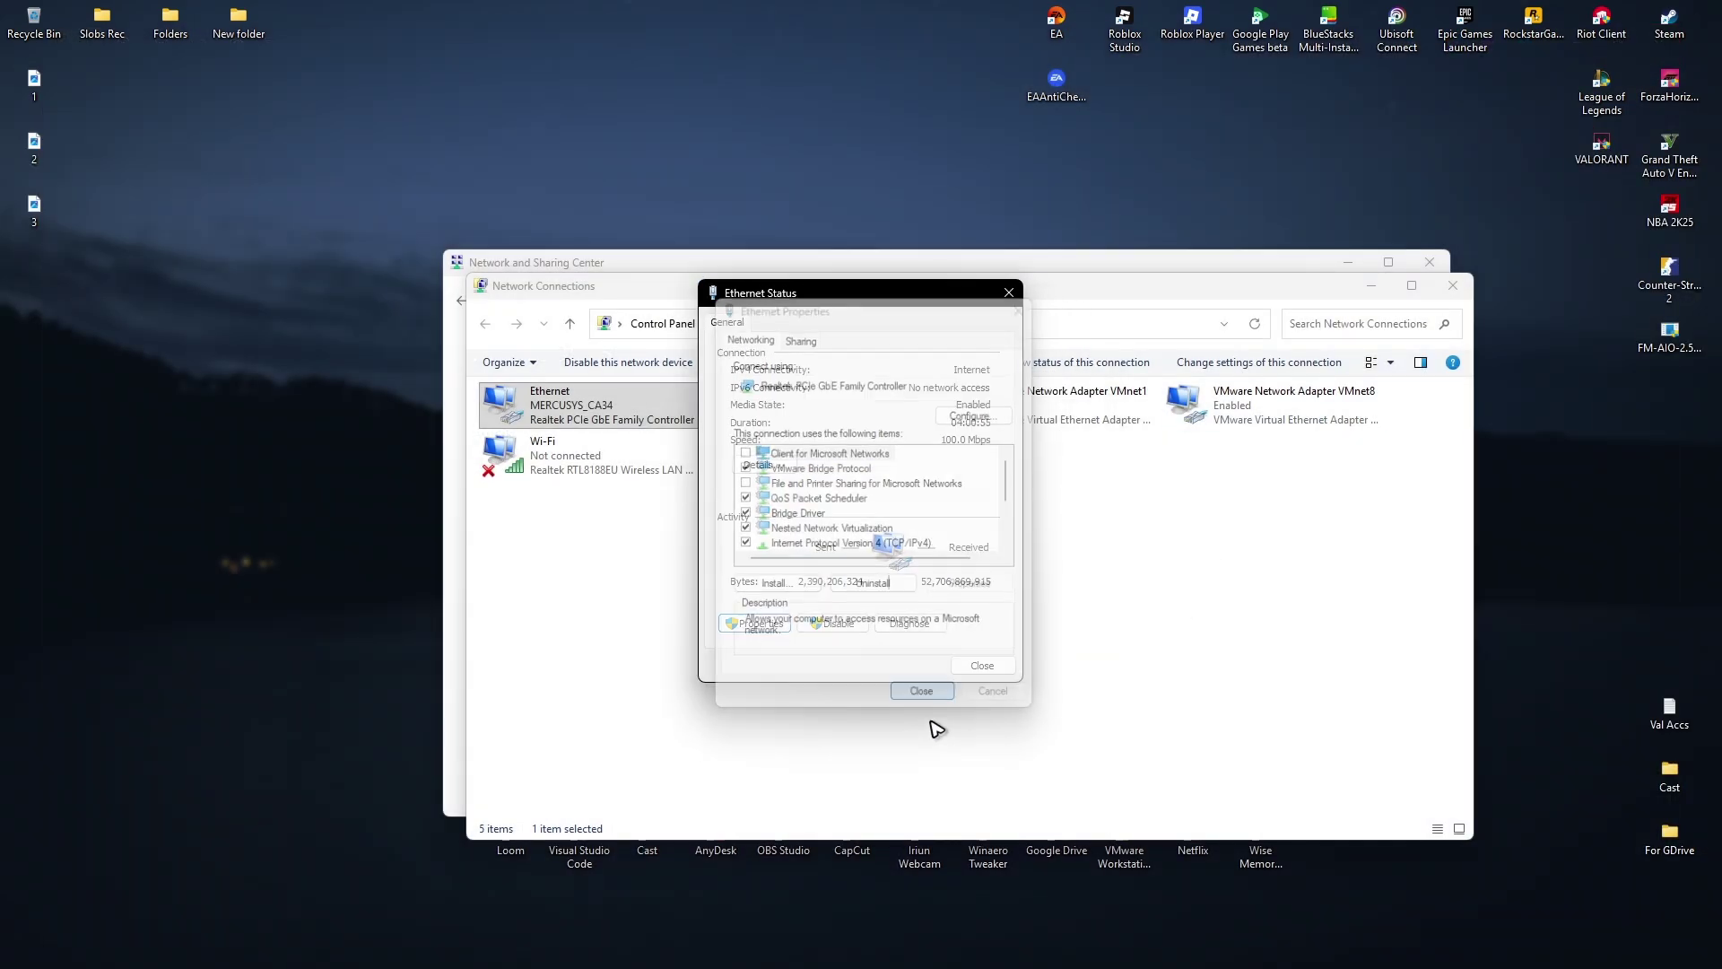
{"action": "left_click", "coordinate": [980, 663]}
{"action": "left_click", "coordinate": [1454, 285]}
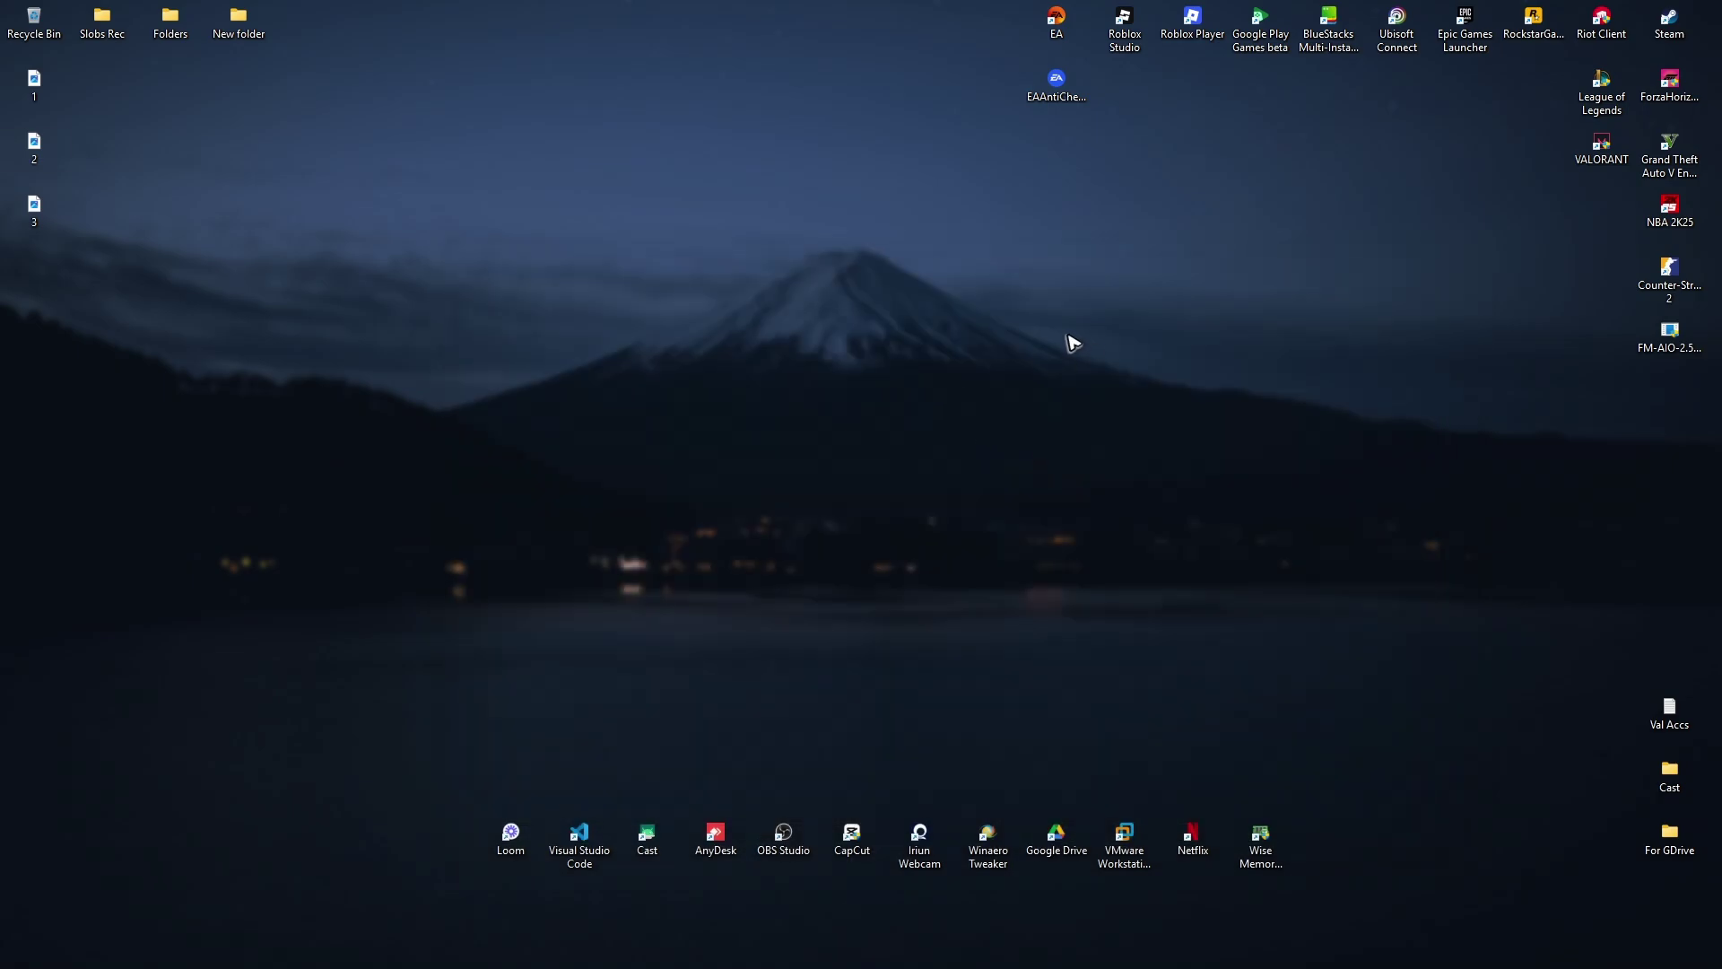